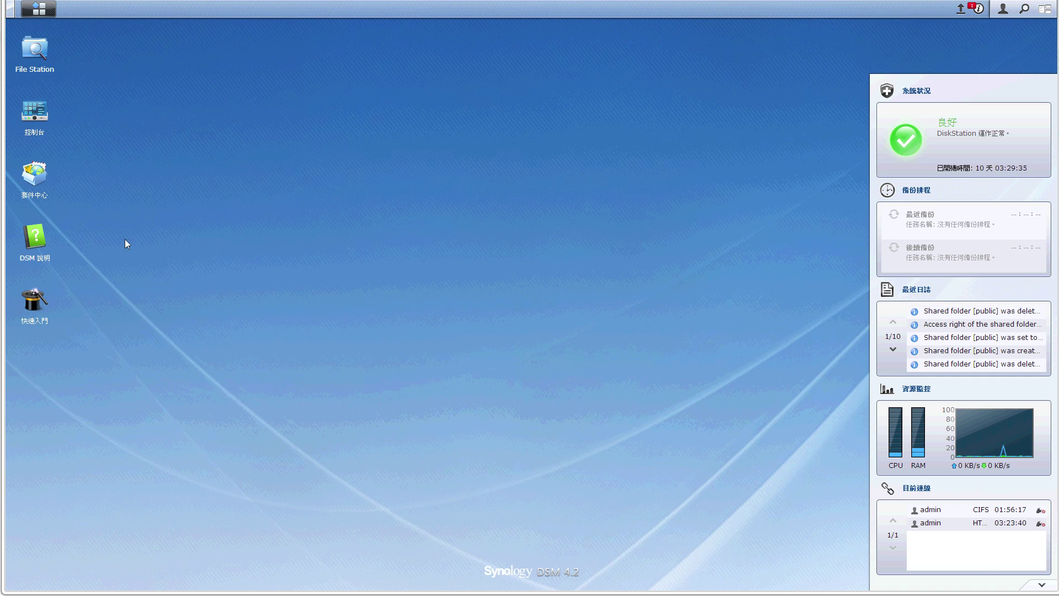
# Create a new shared folder named public from the Control Panel's shared folder settings
pyautogui.click(38, 8)
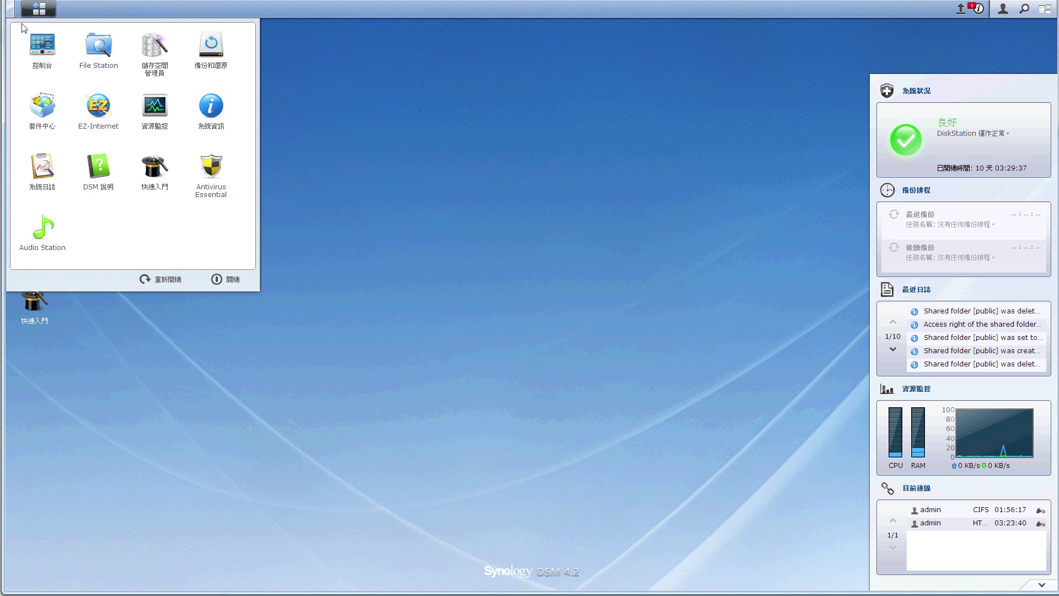
pyautogui.click(43, 47)
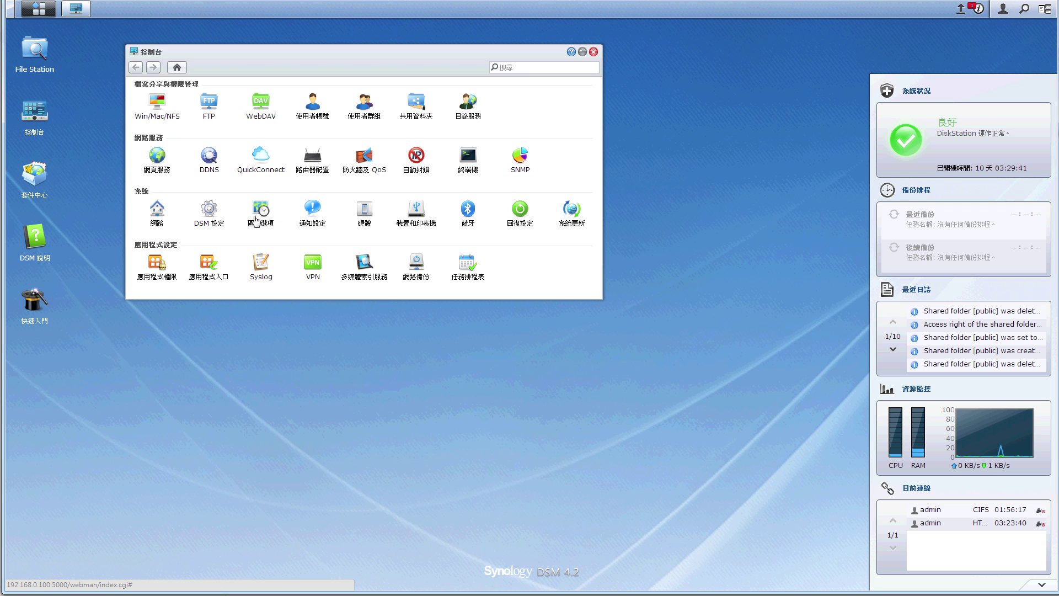
pyautogui.click(411, 106)
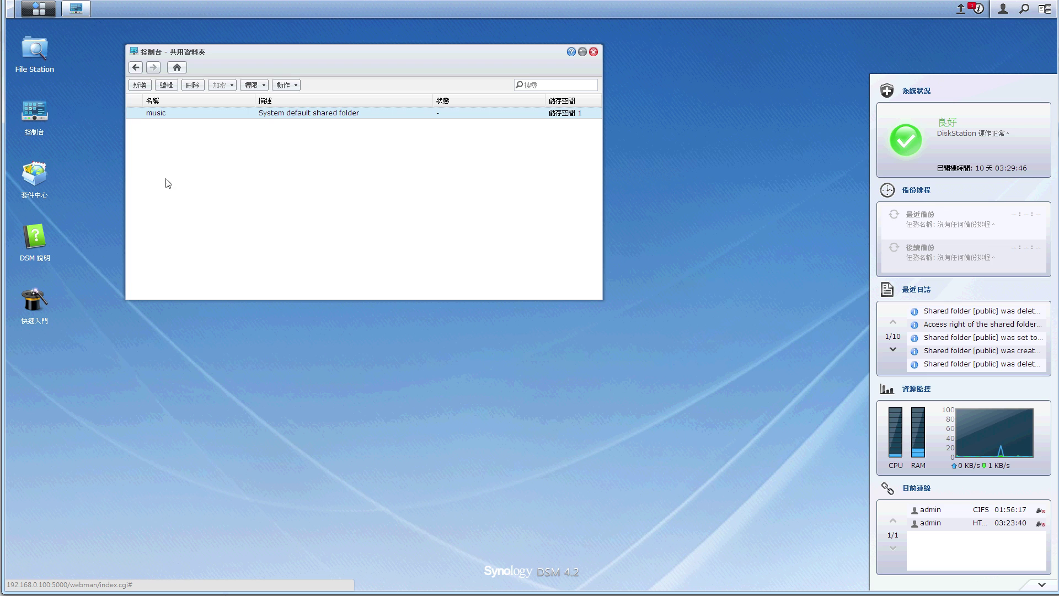
pyautogui.click(140, 85)
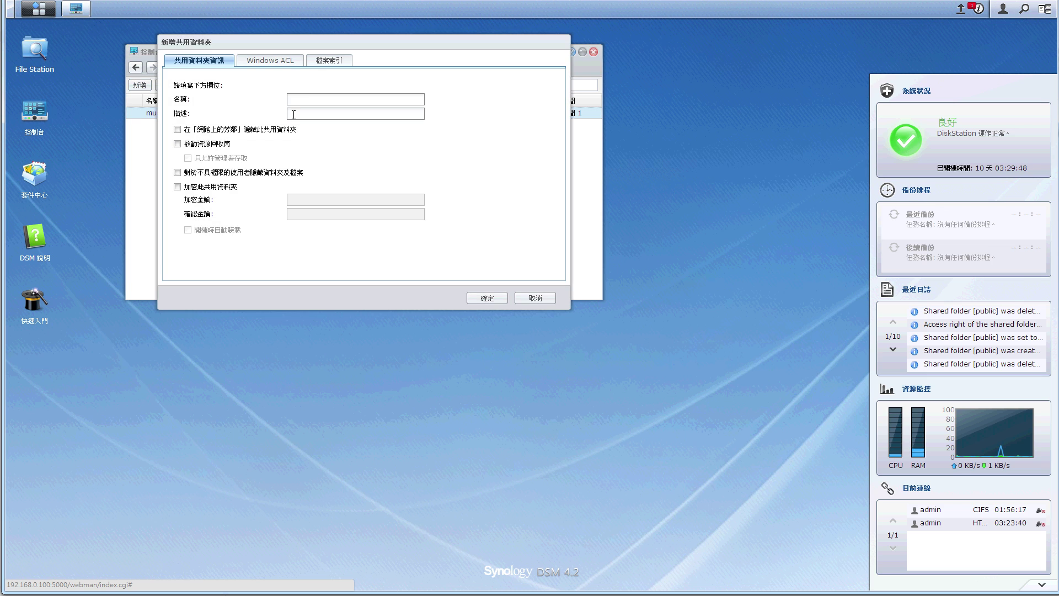
pyautogui.write('public')
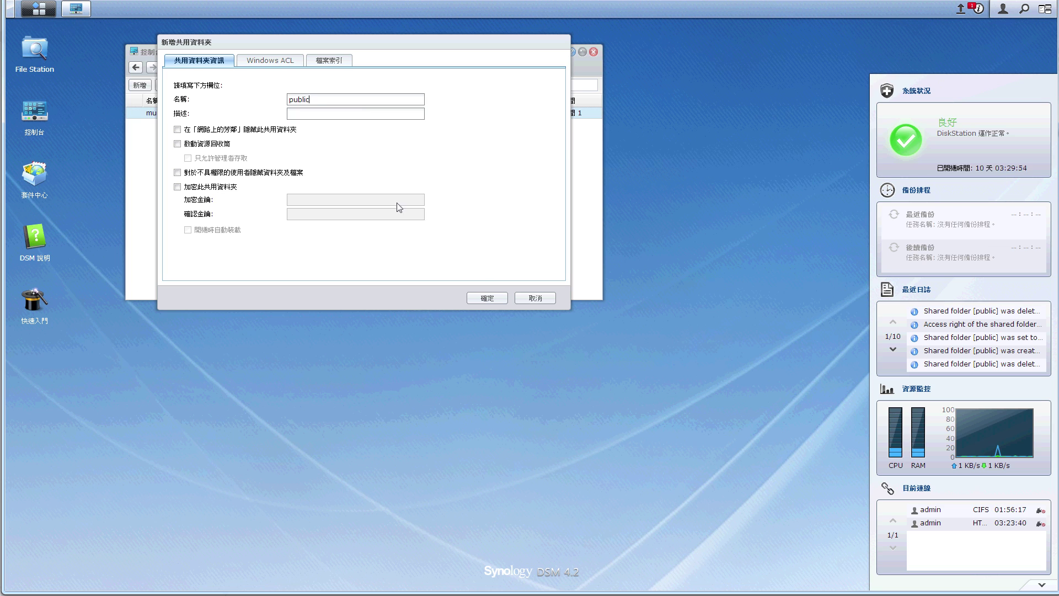
pyautogui.click(486, 297)
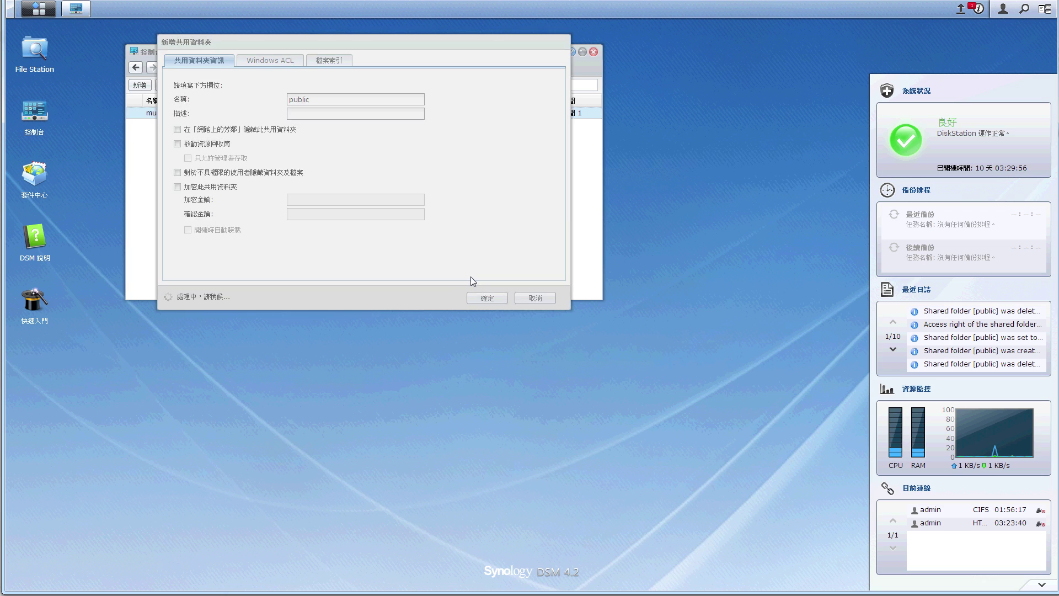
# Grant all local users read/write access to the public shared folder and close the Control Panel
pyautogui.click(408, 127)
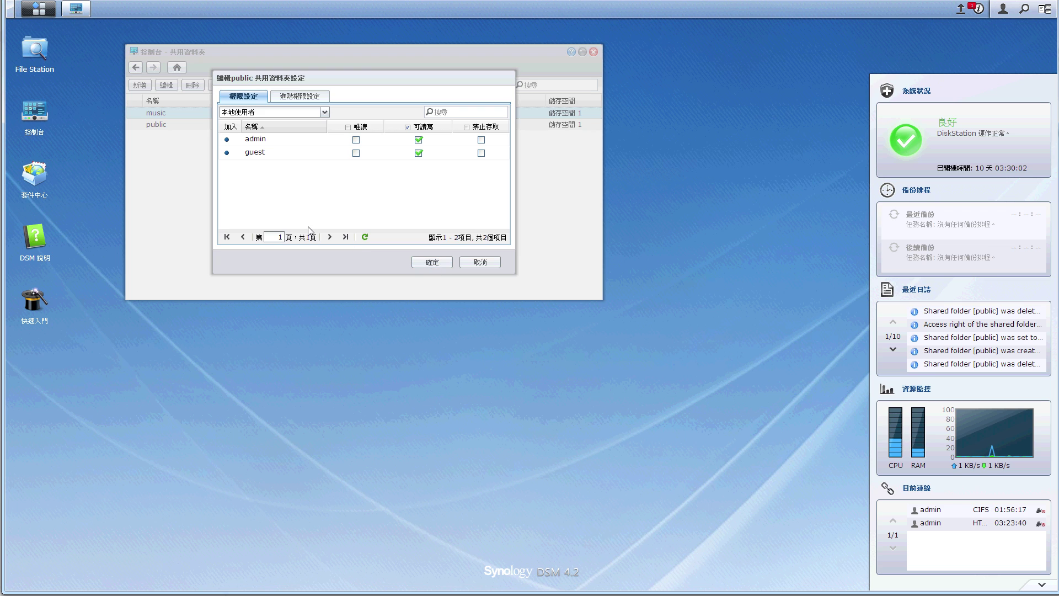
pyautogui.click(433, 264)
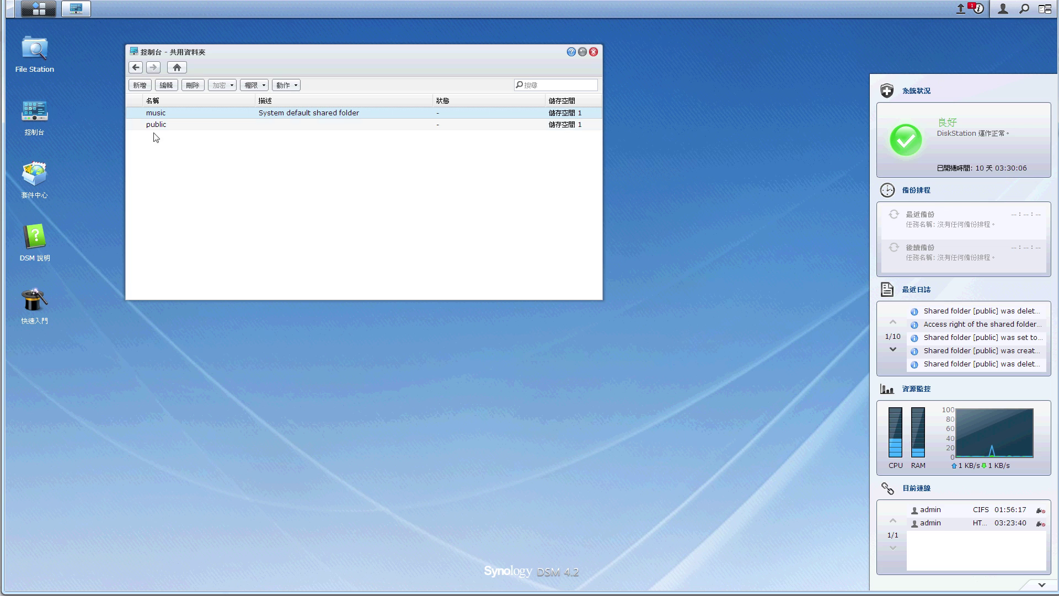
pyautogui.click(593, 51)
# Open File Station and collapse the local computer's folder tree
pyautogui.click(31, 49)
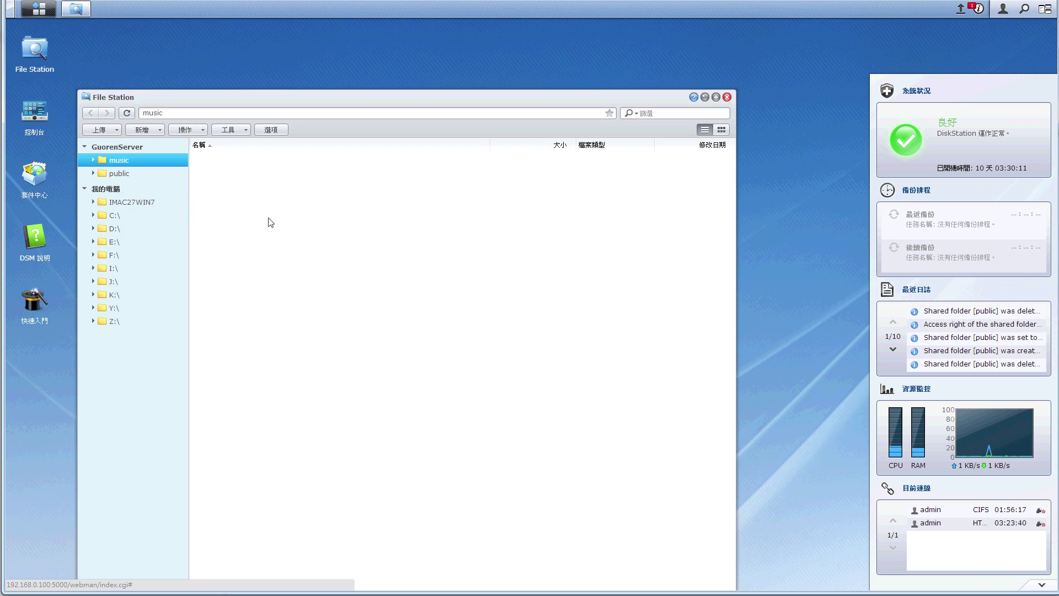
pyautogui.click(84, 189)
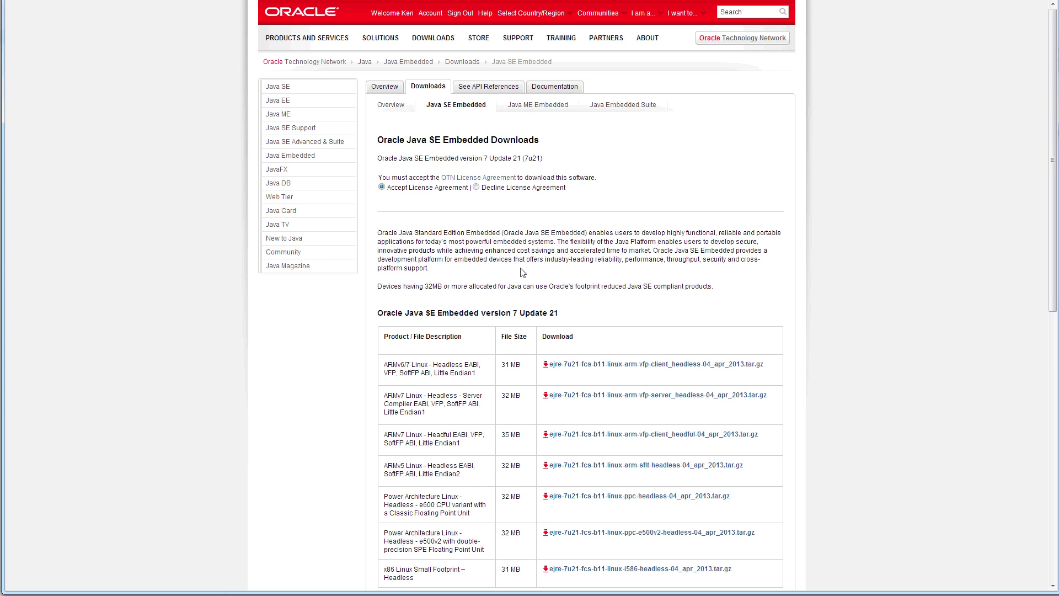
# Download the ARMv5 Linux headless soft-float archive ejre-7u21-fcs-b11-linux-arm-sflt-headless-04_apr_2013.tar.gz from Oracle's Java SE Embedded downloads page
pyautogui.scroll(-1, 522, 272)
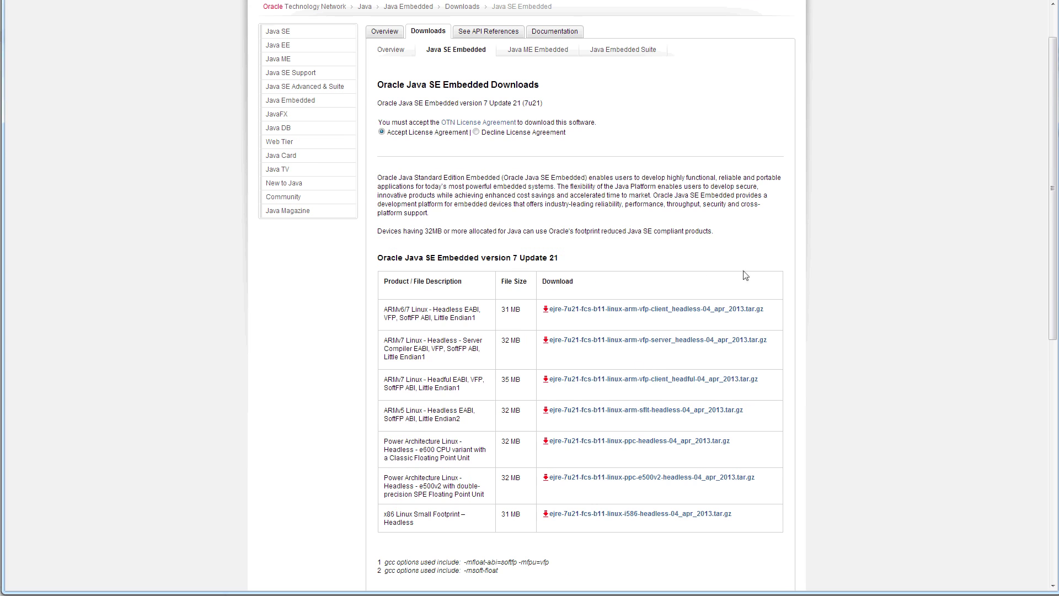
pyautogui.moveTo(1055, 204); pyautogui.dragTo(1055, 226)
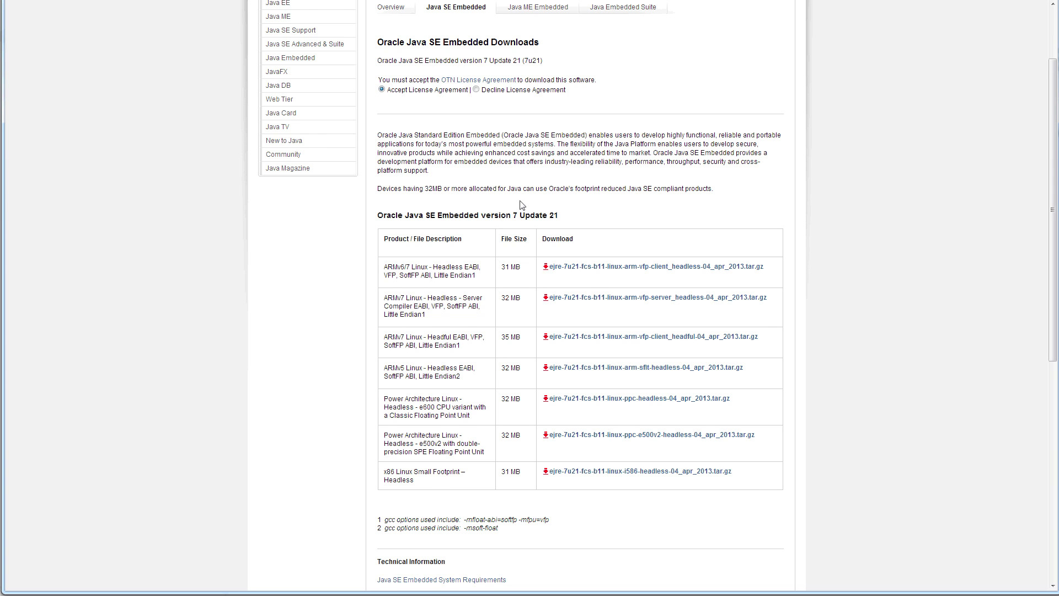
pyautogui.scroll(3, 523, 205)
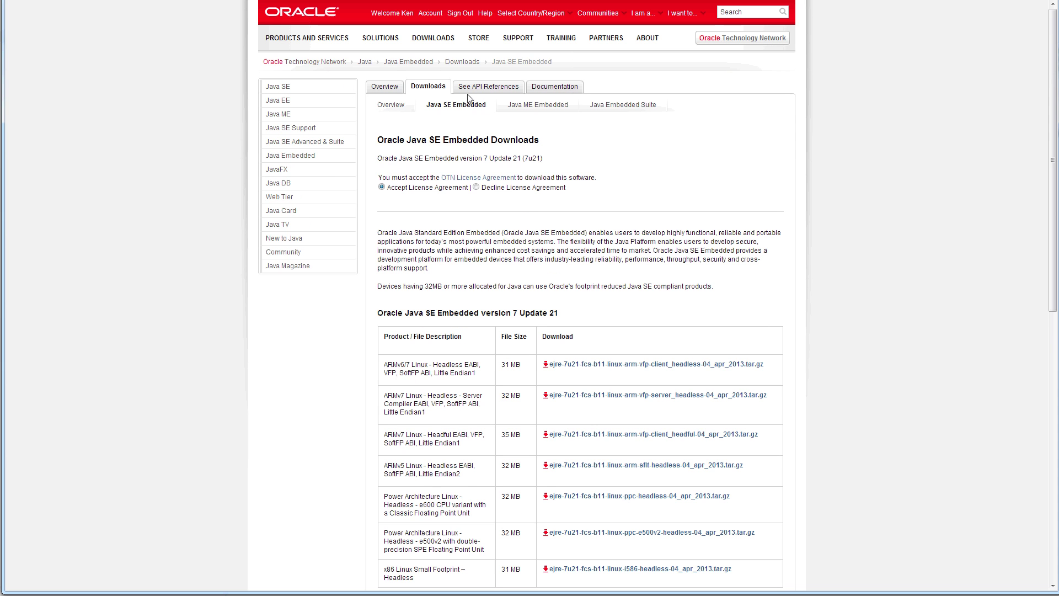
pyautogui.scroll(-3, 484, 108)
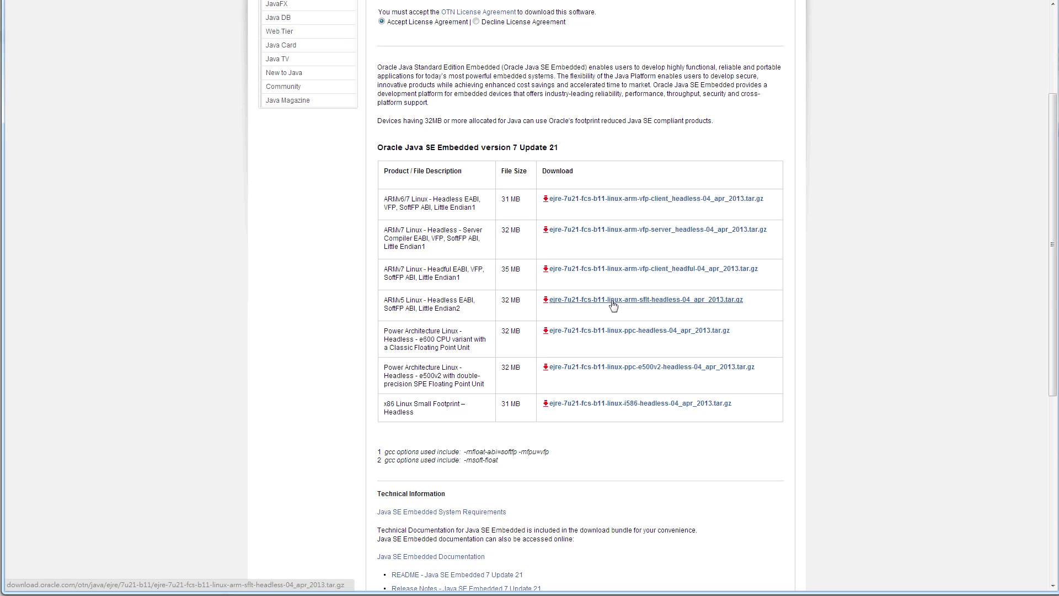
pyautogui.click(651, 303)
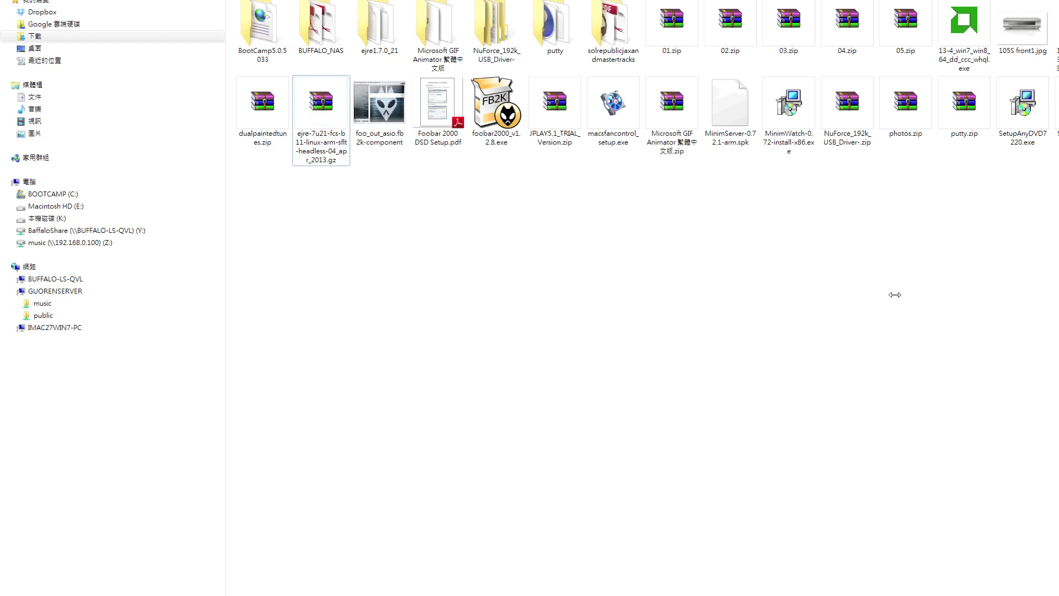
# Copy the downloaded ejre-7u21 archive from the Downloads folder into the public share on GUORENSERVER
pyautogui.click(312, 95)
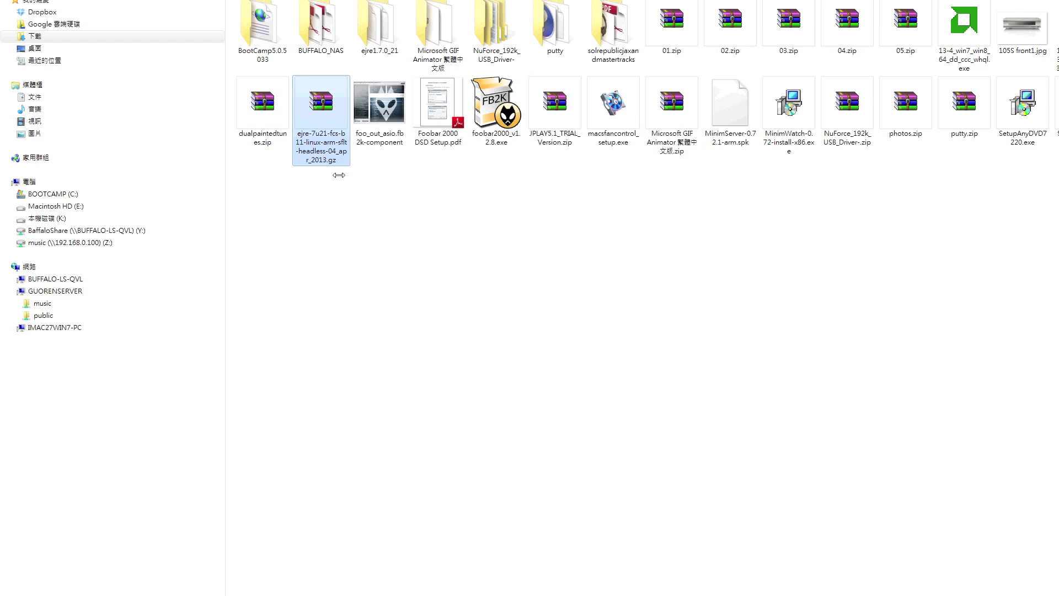
pyautogui.rightClick(319, 102)
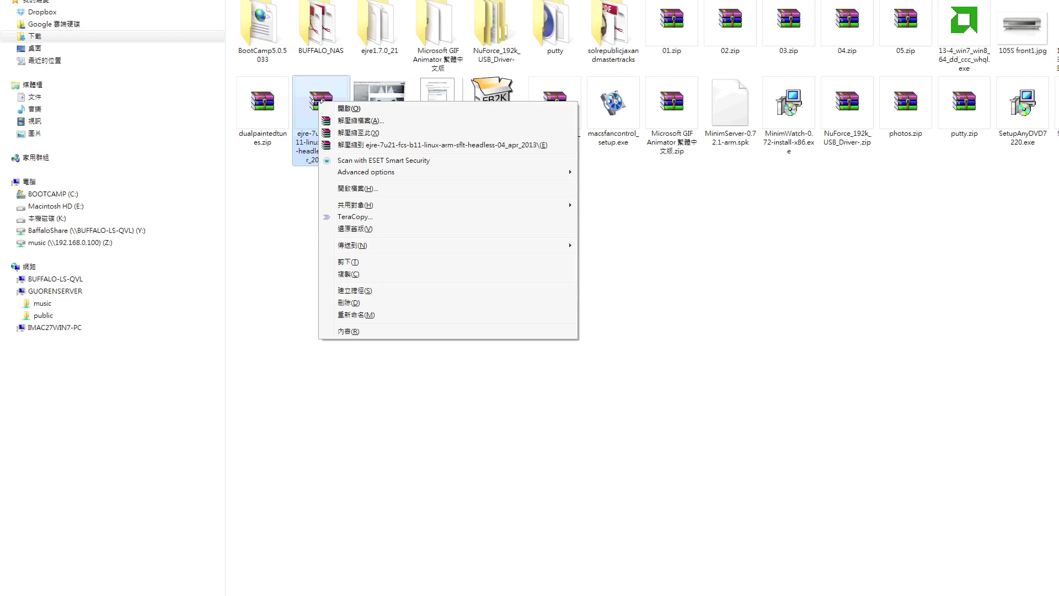
pyautogui.click(331, 274)
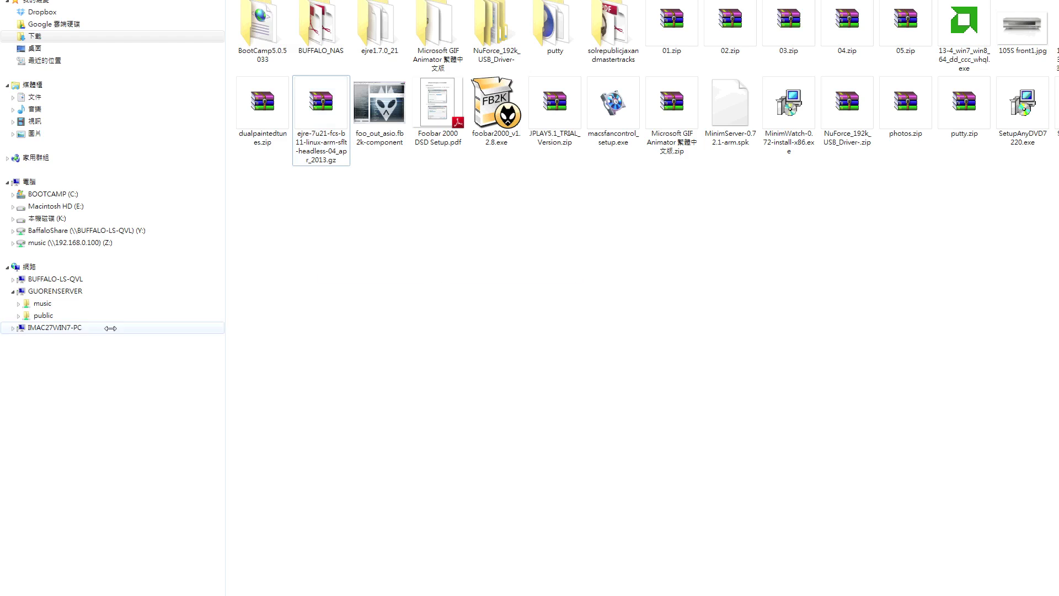
pyautogui.click(39, 316)
pyautogui.rightClick(368, 120)
pyautogui.click(397, 196)
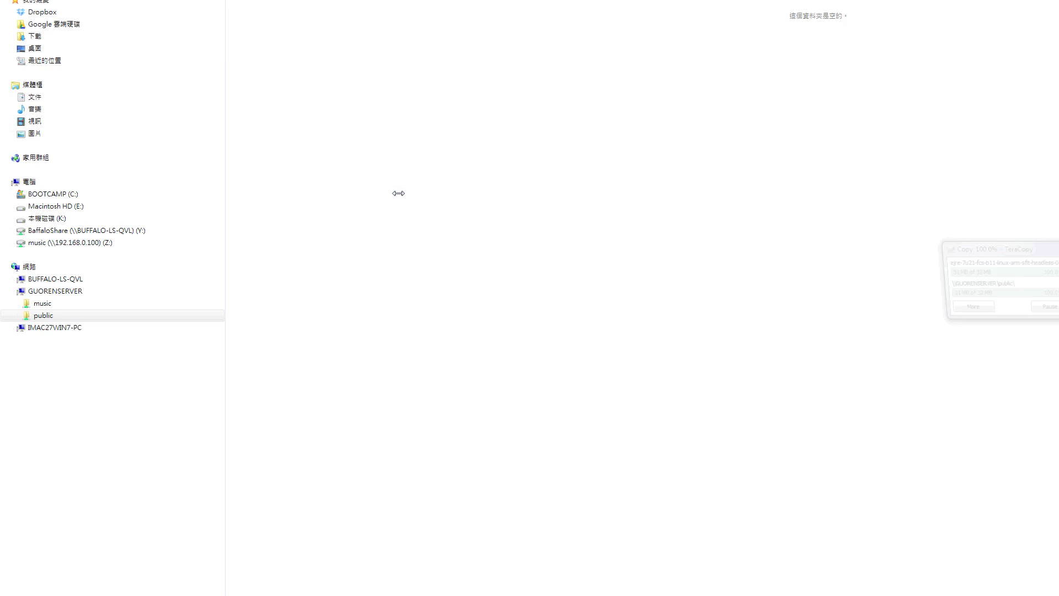
pyautogui.doubleClick(379, 2)
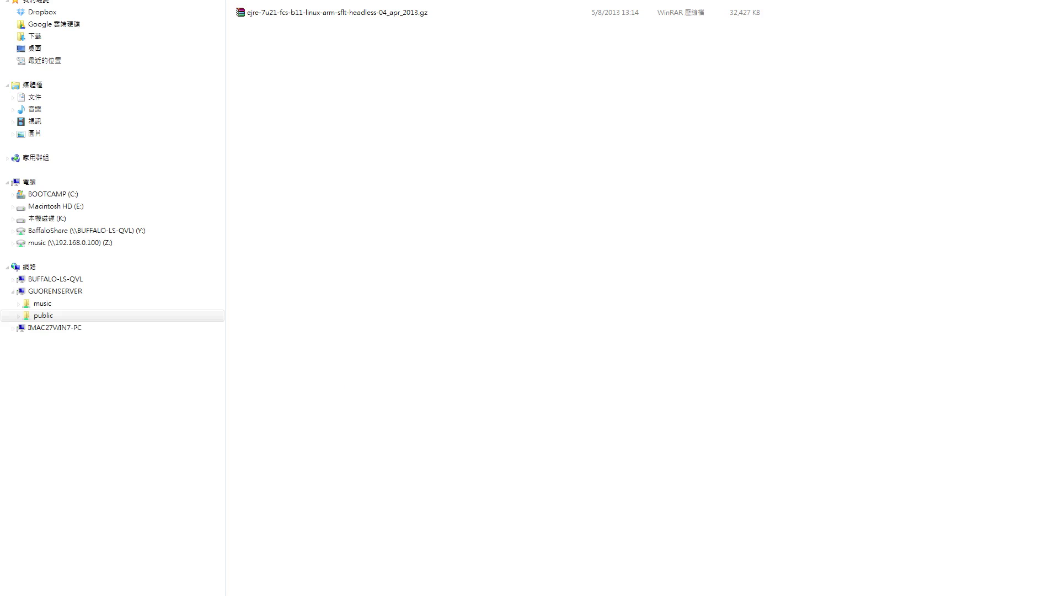
# Switch back to the NAS desktop, check the public folder in File Station for the copied archive, and close File Station
pyautogui.hotkey('alt', 'Tab')
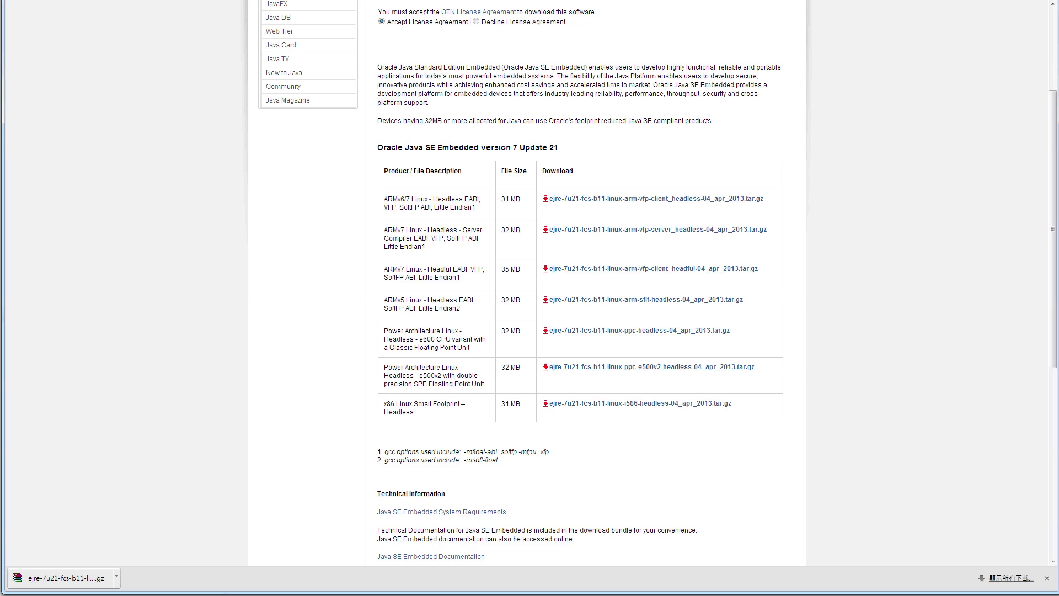
pyautogui.hotkey('ctrl', 'Tab')
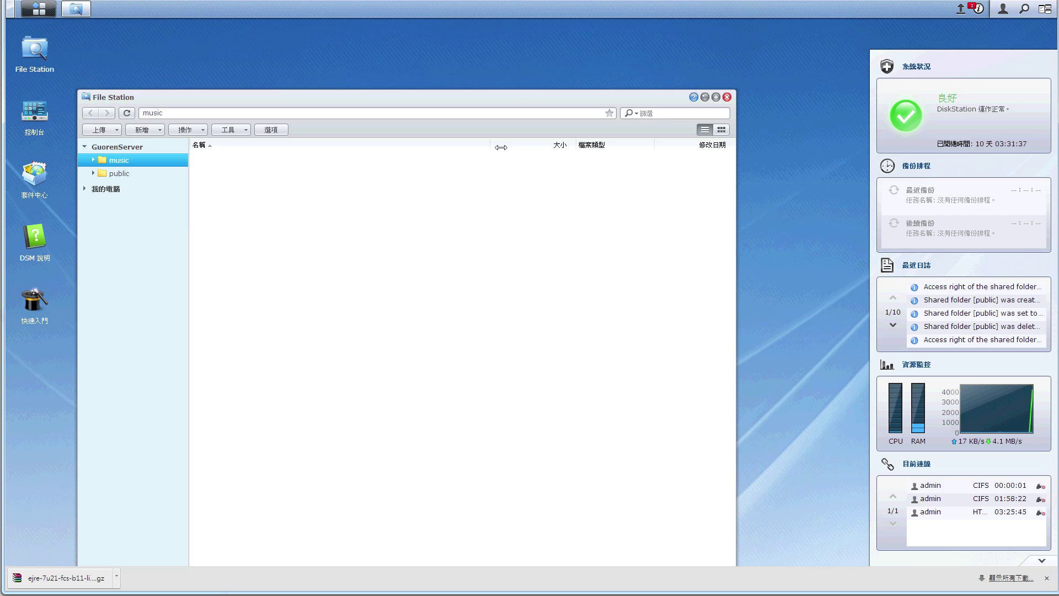
pyautogui.click(105, 172)
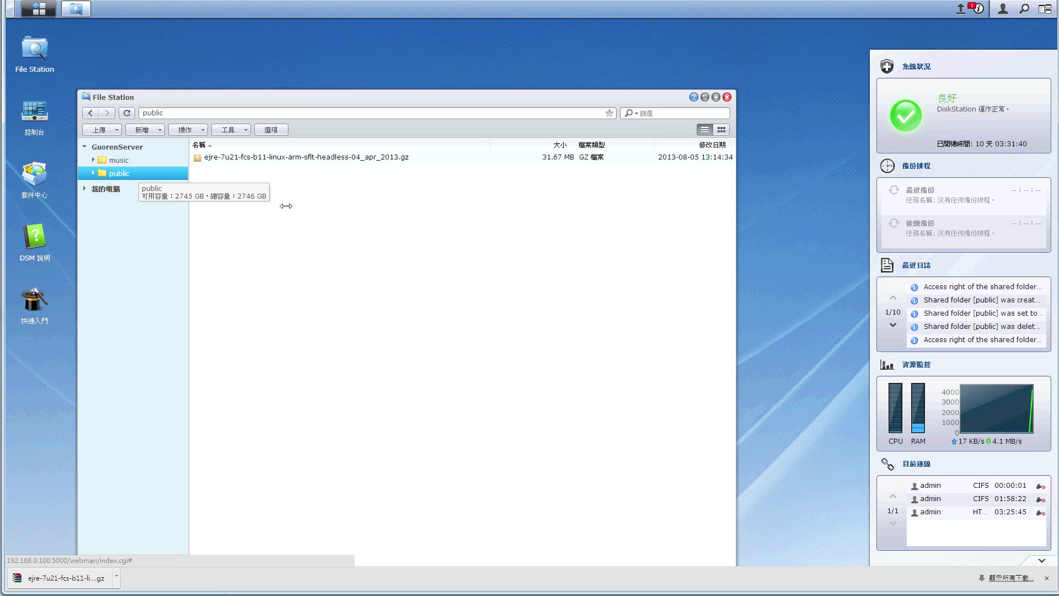
pyautogui.click(331, 157)
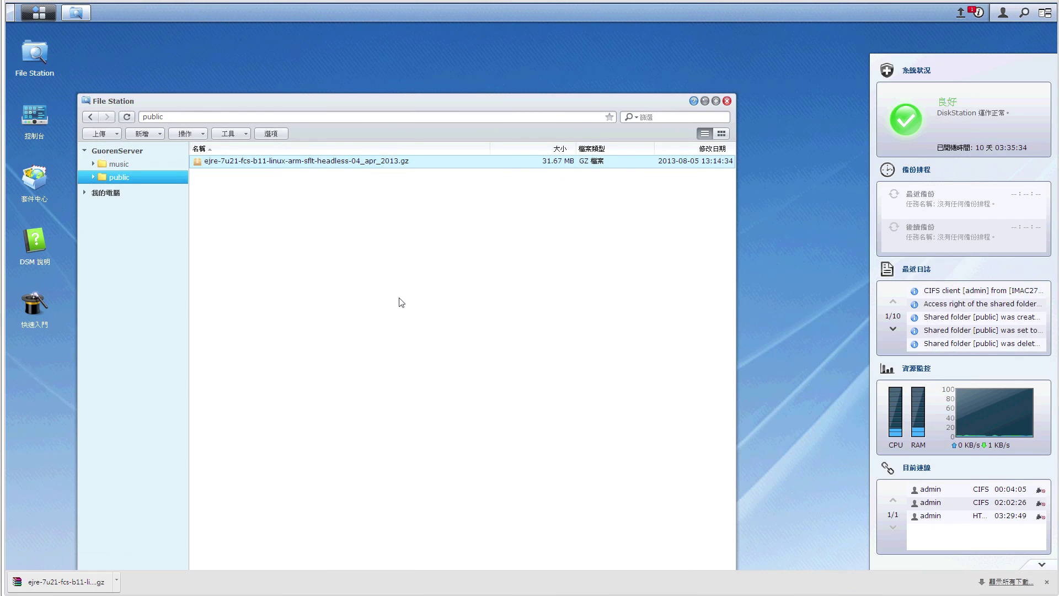
pyautogui.click(727, 101)
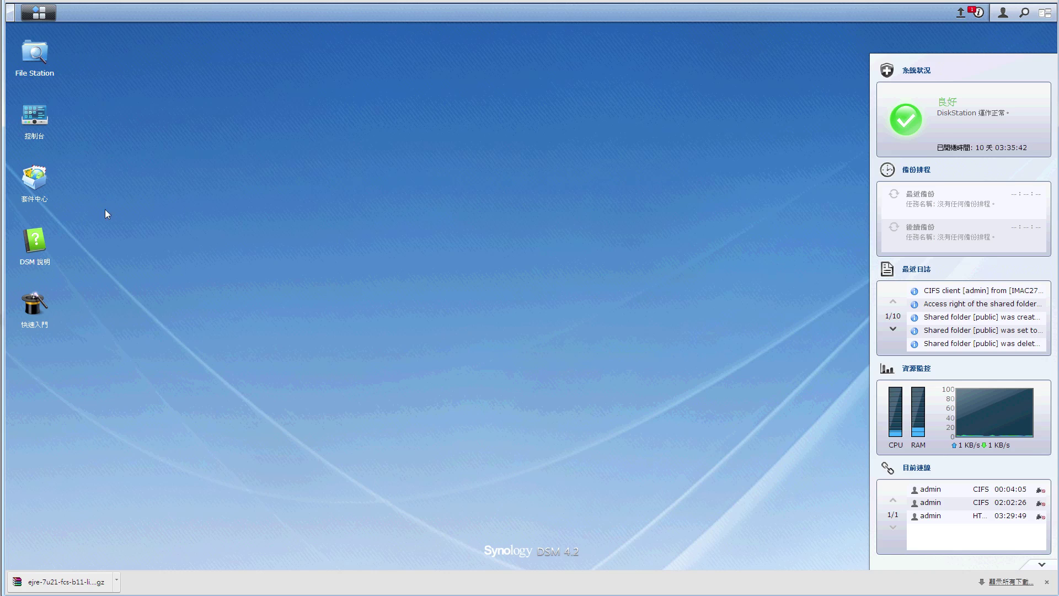
# Open the Package Center, look through the list of all available packages, and return to the installed ones
pyautogui.click(36, 186)
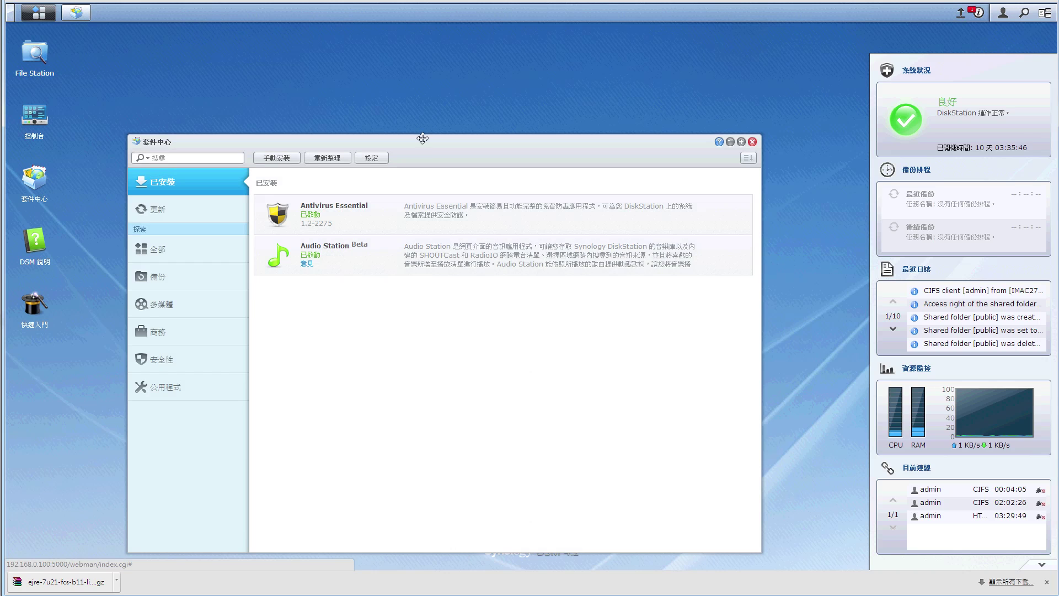
pyautogui.moveTo(420, 143); pyautogui.dragTo(439, 91)
pyautogui.click(174, 200)
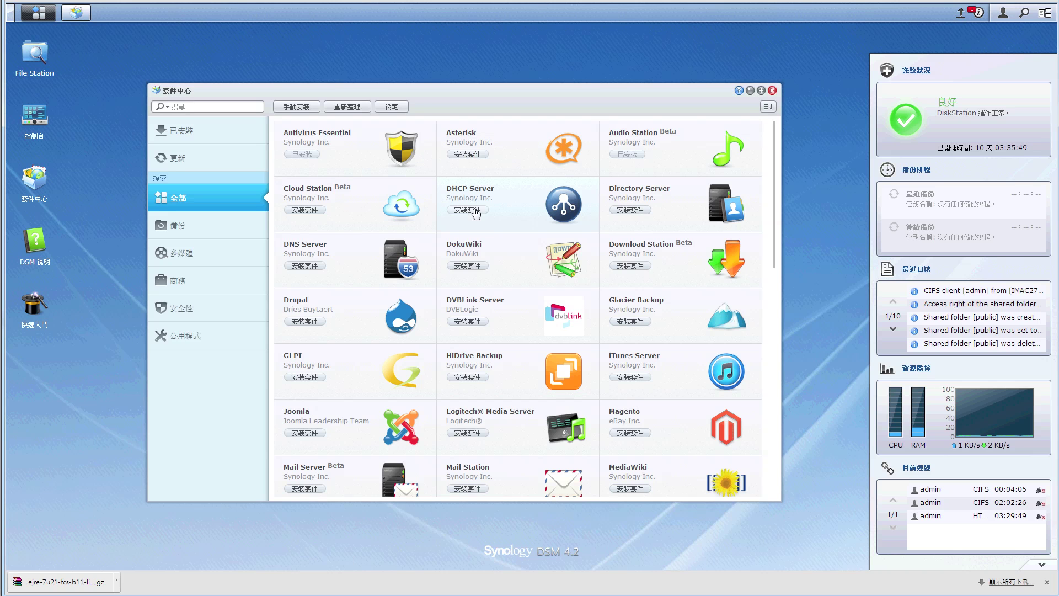
pyautogui.scroll(-10, 476, 215)
pyautogui.scroll(10, 476, 214)
pyautogui.scroll(-10, 476, 214)
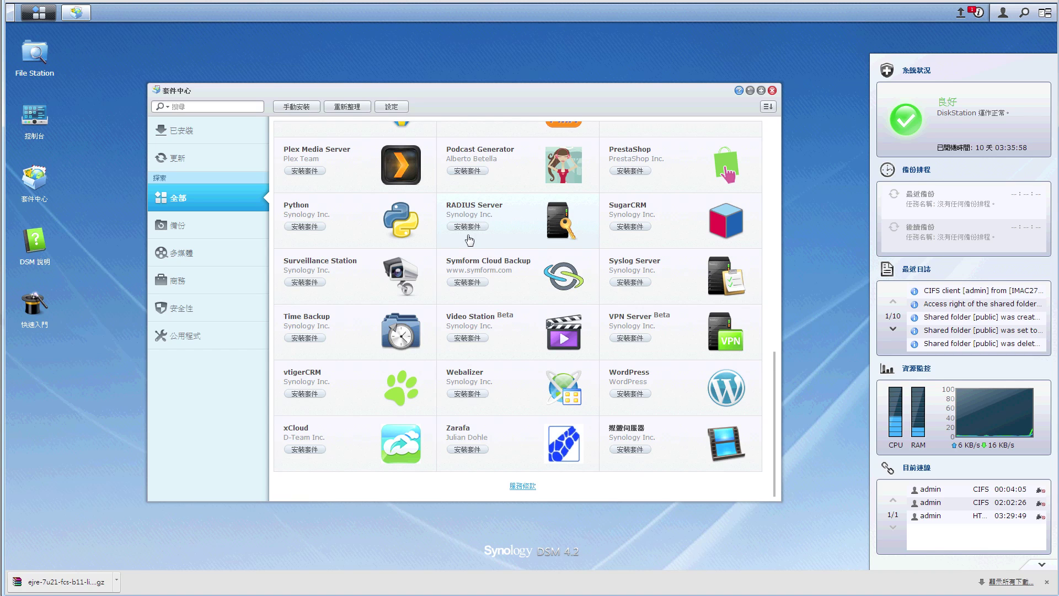
pyautogui.scroll(10, 469, 240)
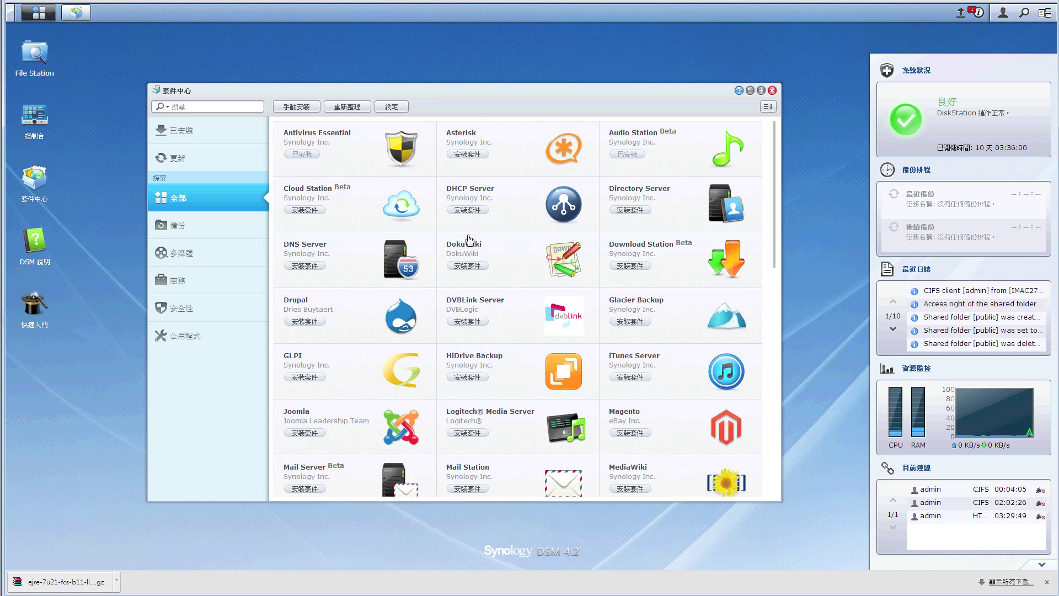
pyautogui.click(217, 134)
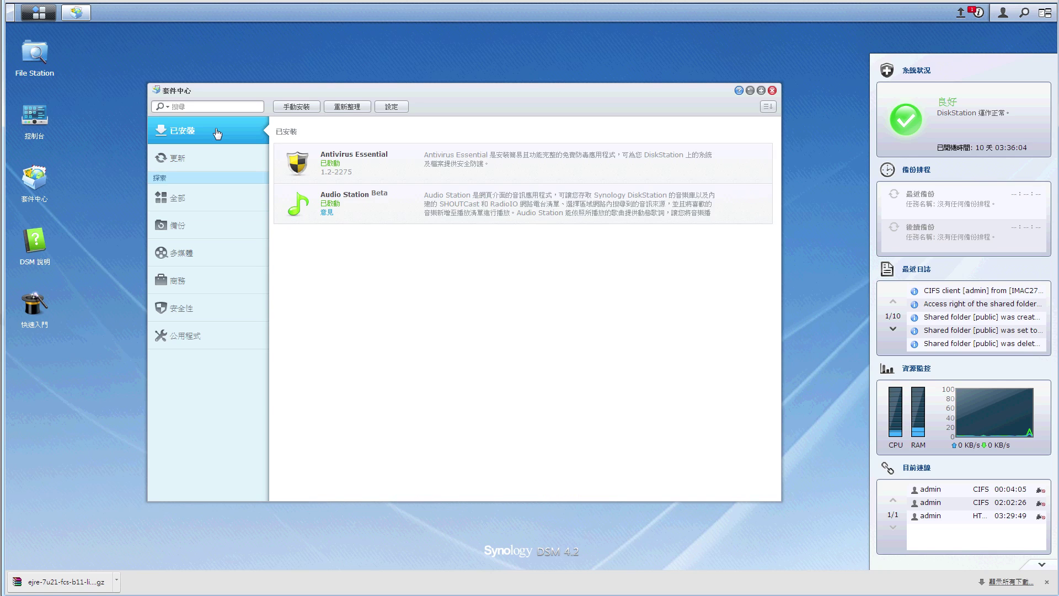
pyautogui.click(395, 112)
pyautogui.click(429, 225)
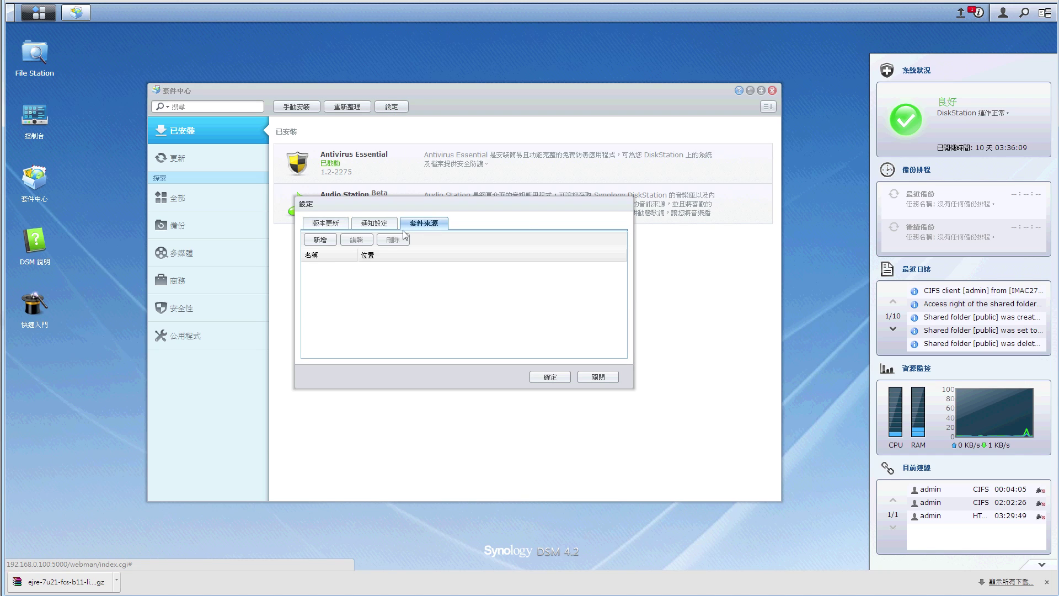
pyautogui.click(320, 239)
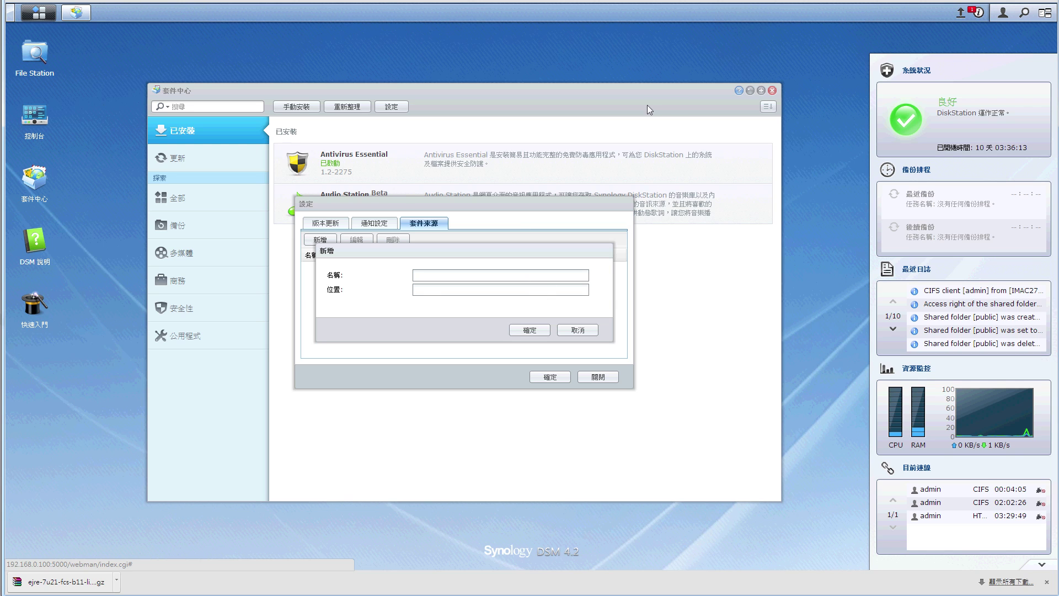
pyautogui.hotkey('ctrl', 'Tab')
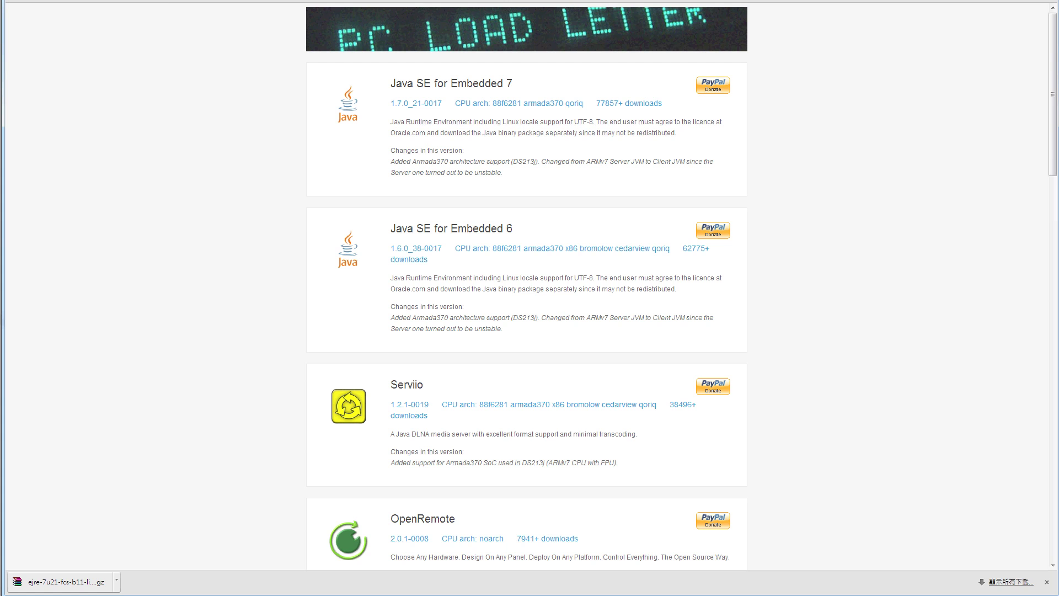
pyautogui.rightClick(163, 1)
pyautogui.press('Escape')
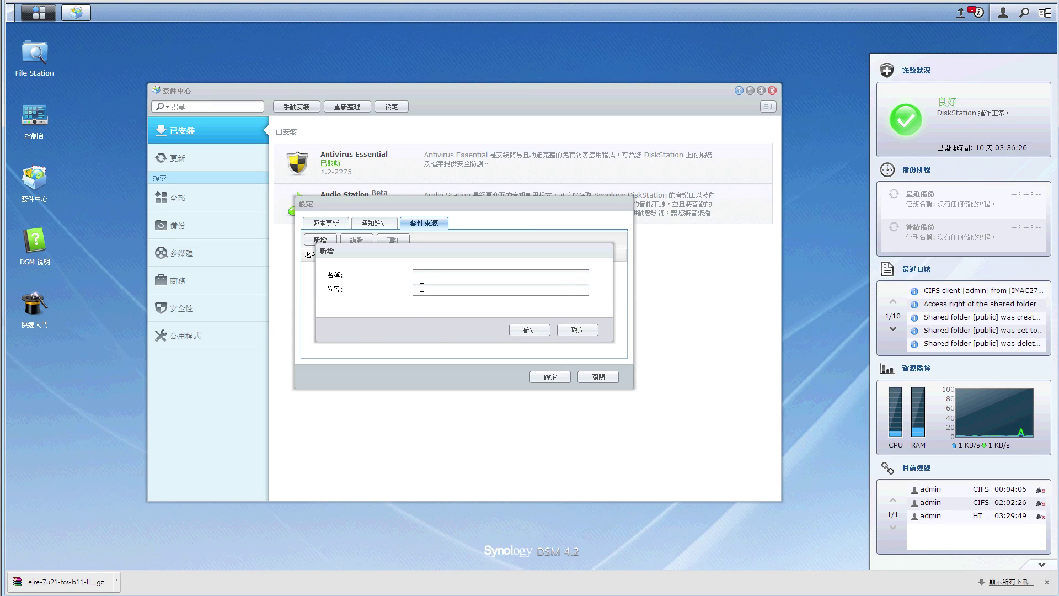
pyautogui.rightClick(423, 287)
pyautogui.click(444, 357)
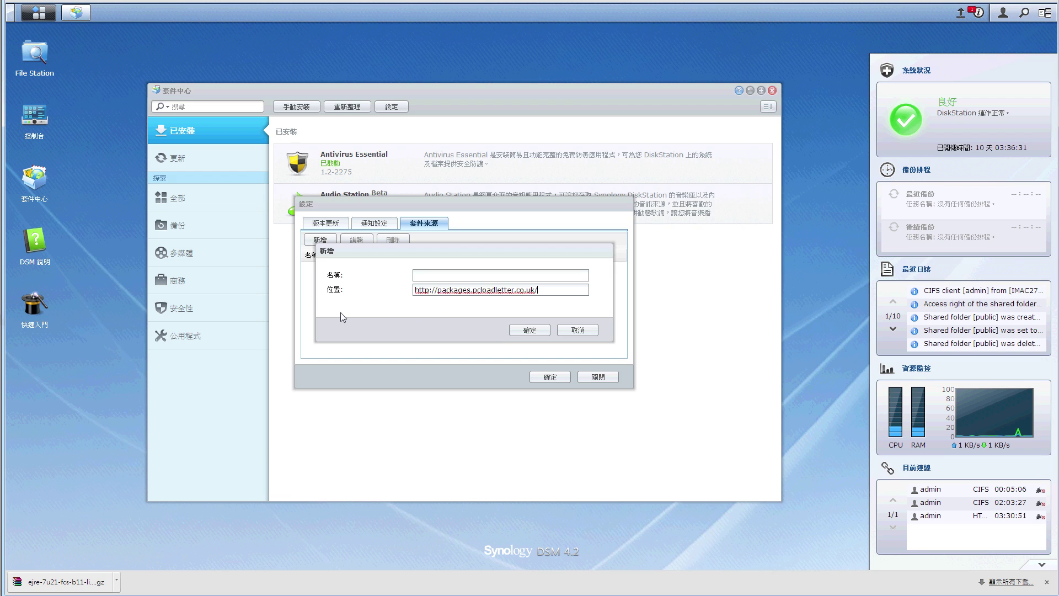
# Name and save the new package source, confirm the Package Center settings, and list the community packages
pyautogui.click(522, 331)
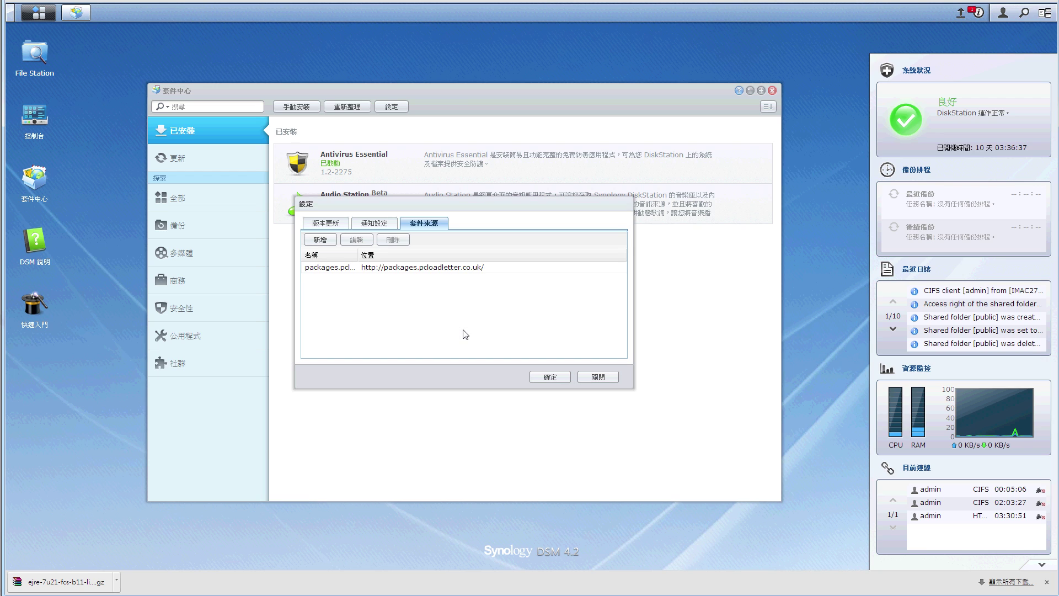
pyautogui.click(544, 378)
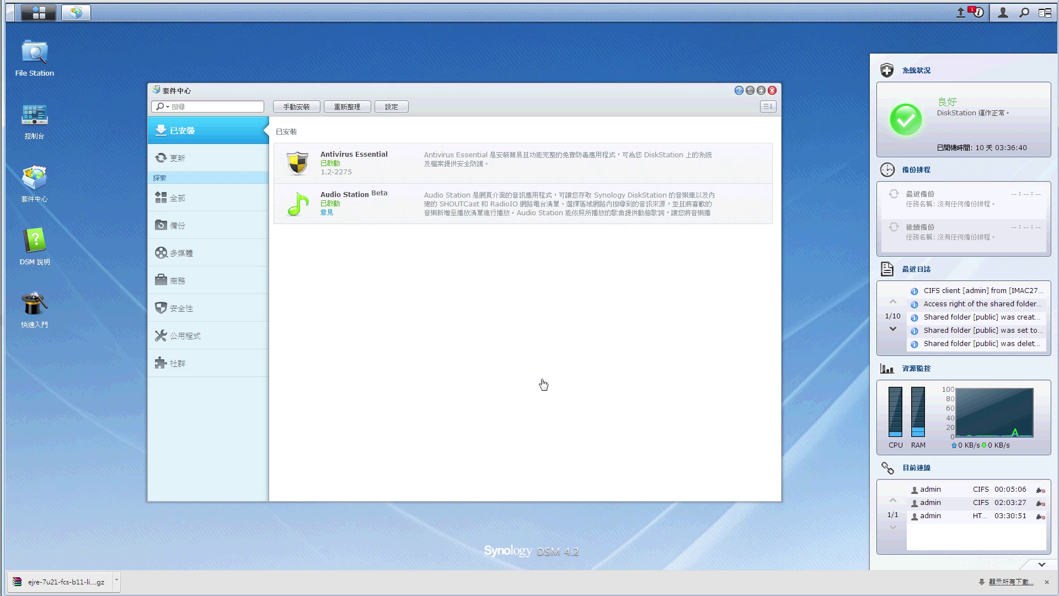
pyautogui.click(215, 367)
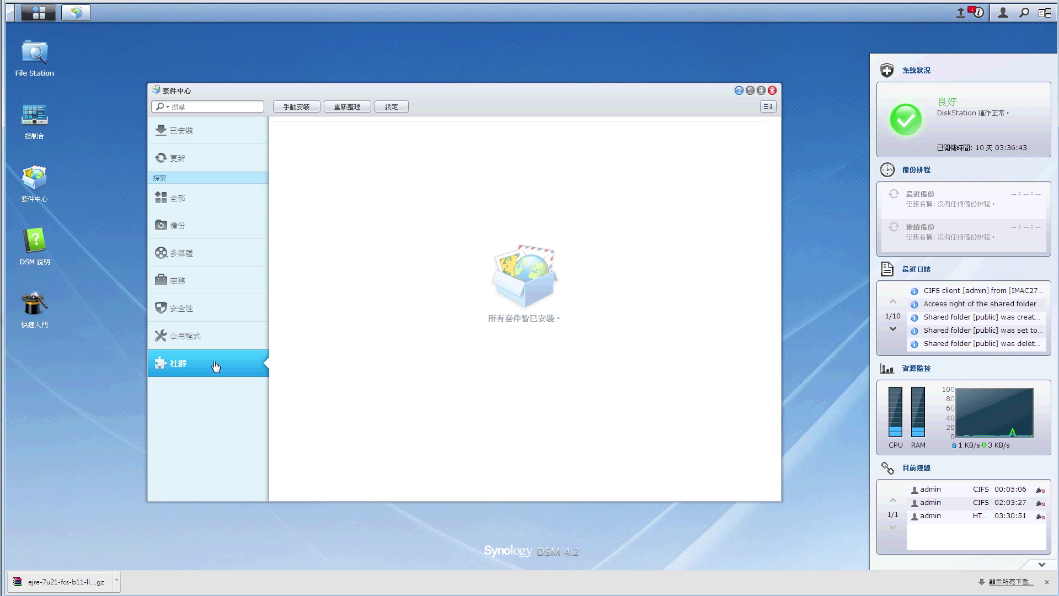
pyautogui.click(215, 344)
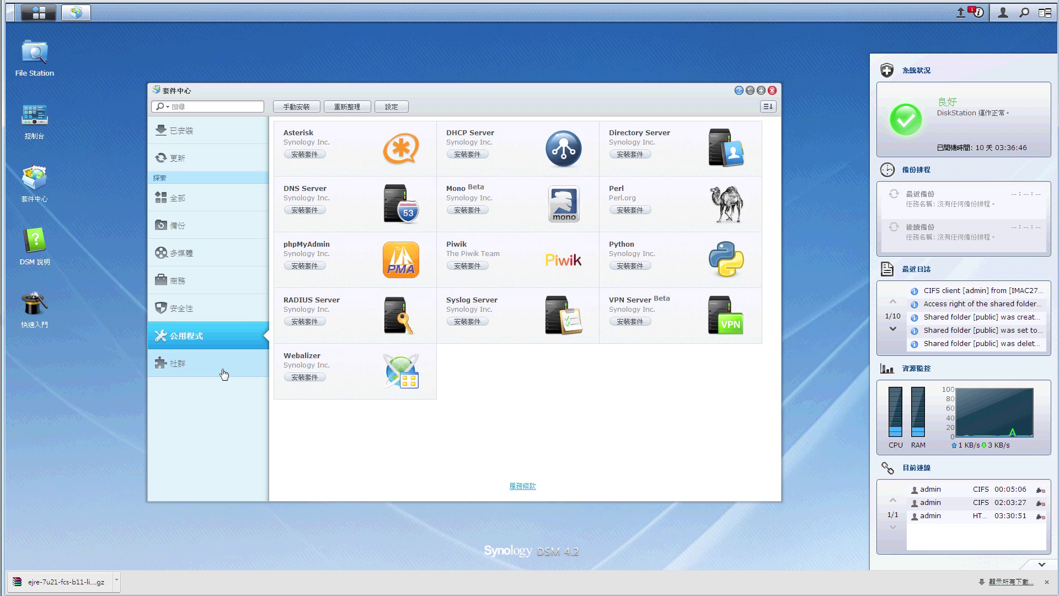
pyautogui.click(223, 371)
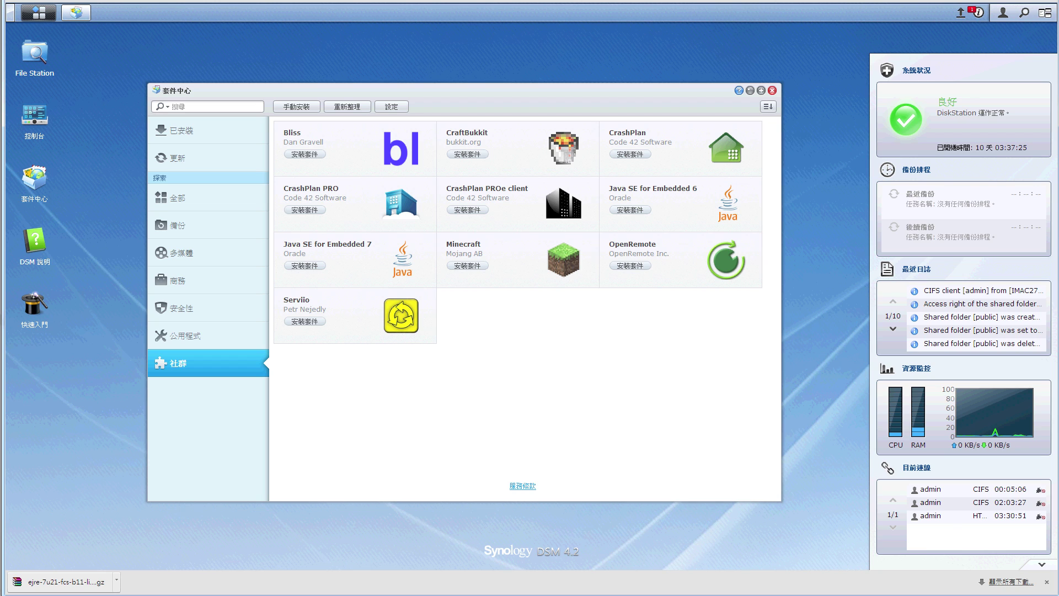
# Look up the DS212j's processor in the wiki's x12 Series CPU table and return to the Package Center
pyautogui.hotkey('ctrl', 'Tab')
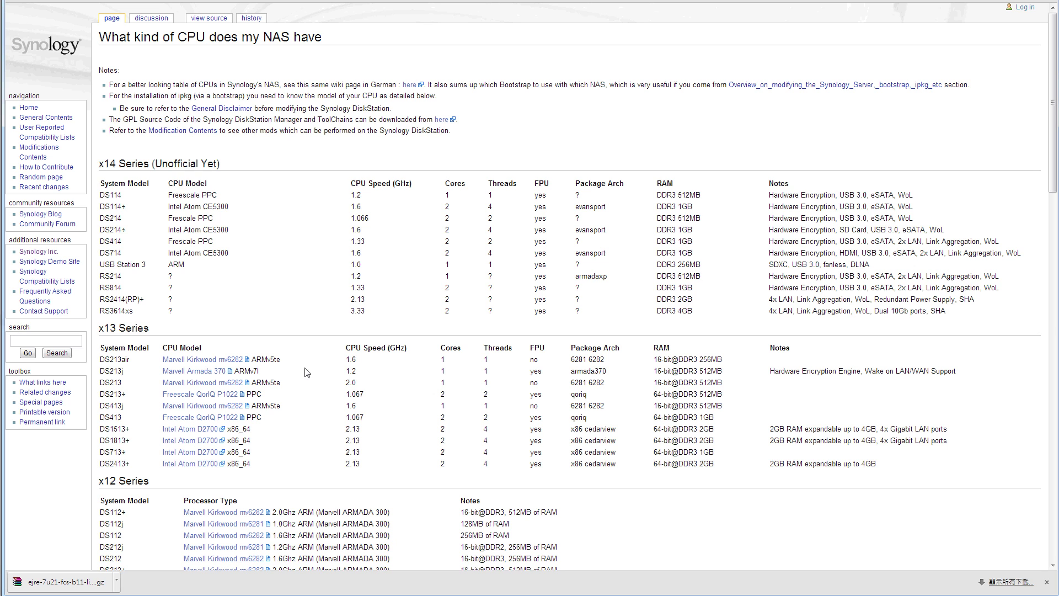
pyautogui.scroll(-2, 136, 428)
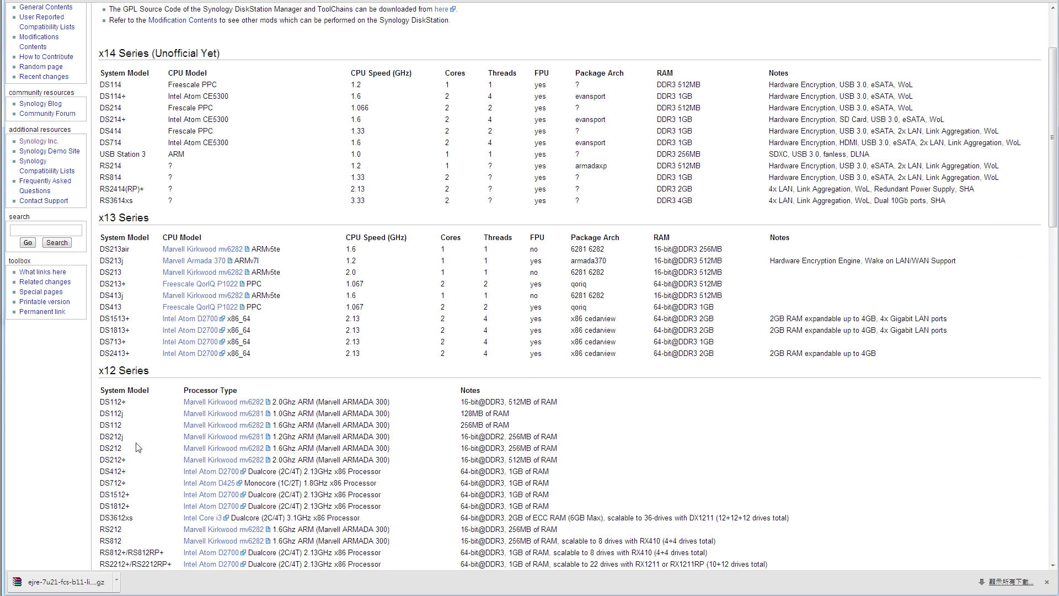
pyautogui.moveTo(102, 437); pyautogui.dragTo(127, 437)
pyautogui.hotkey('ctrl', 'Tab')
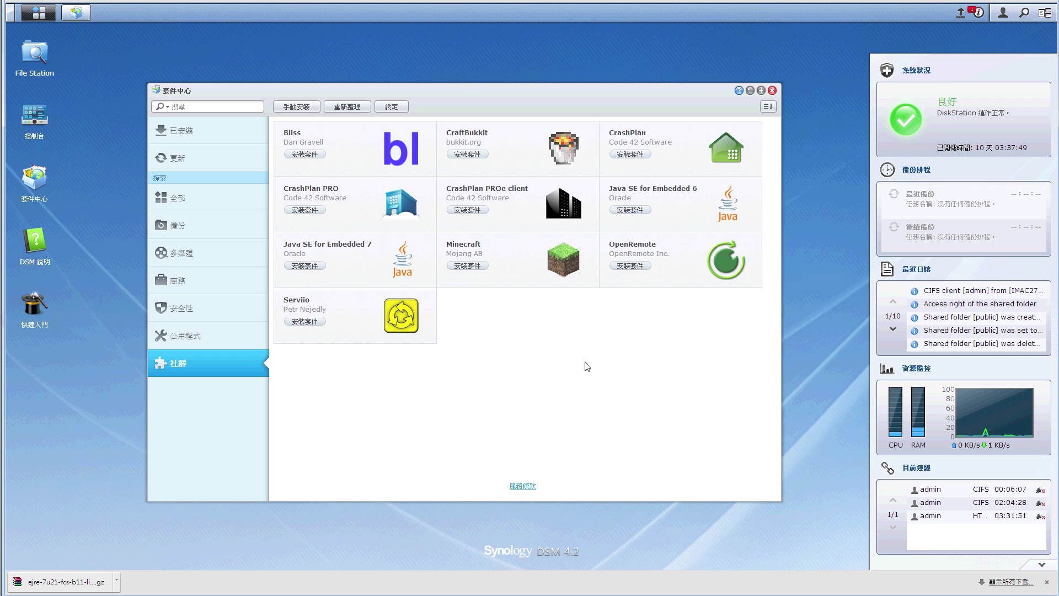
# Install the Java SE for Embedded 7 package with the listed settings and check it among the installed packages
pyautogui.click(304, 266)
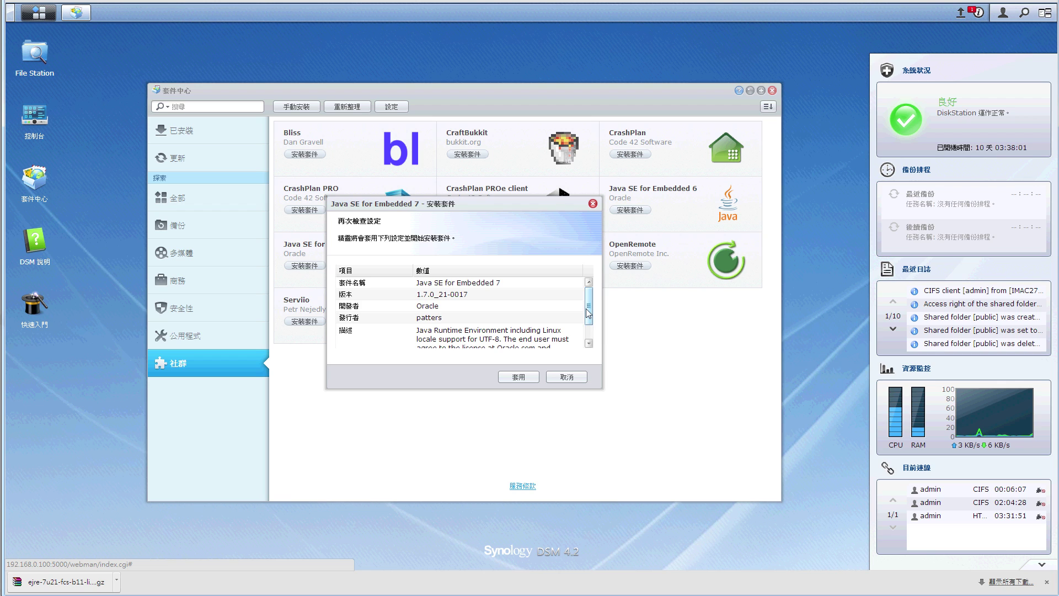
pyautogui.click(514, 377)
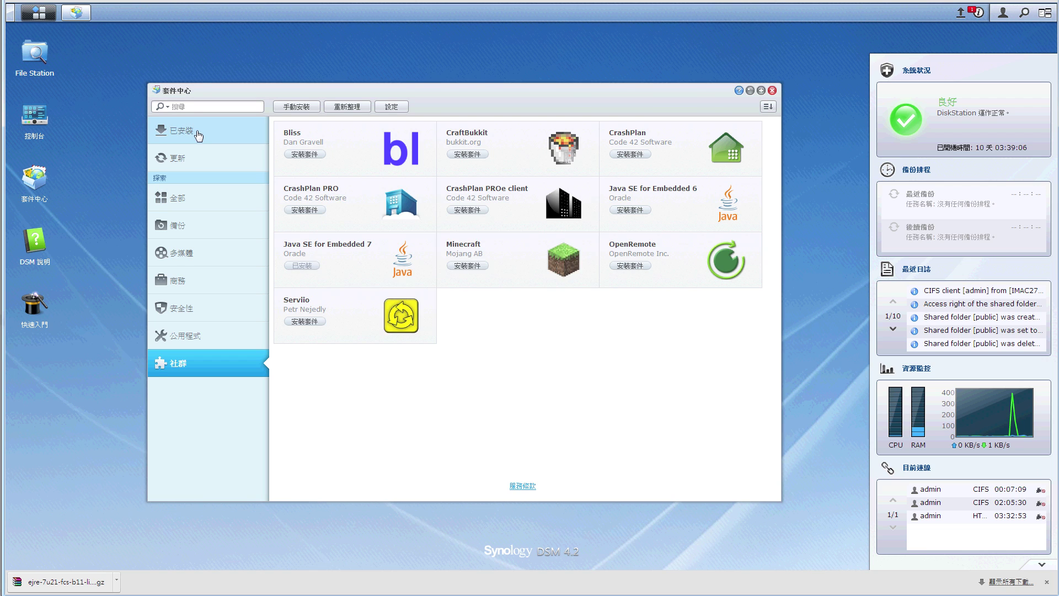
pyautogui.click(196, 133)
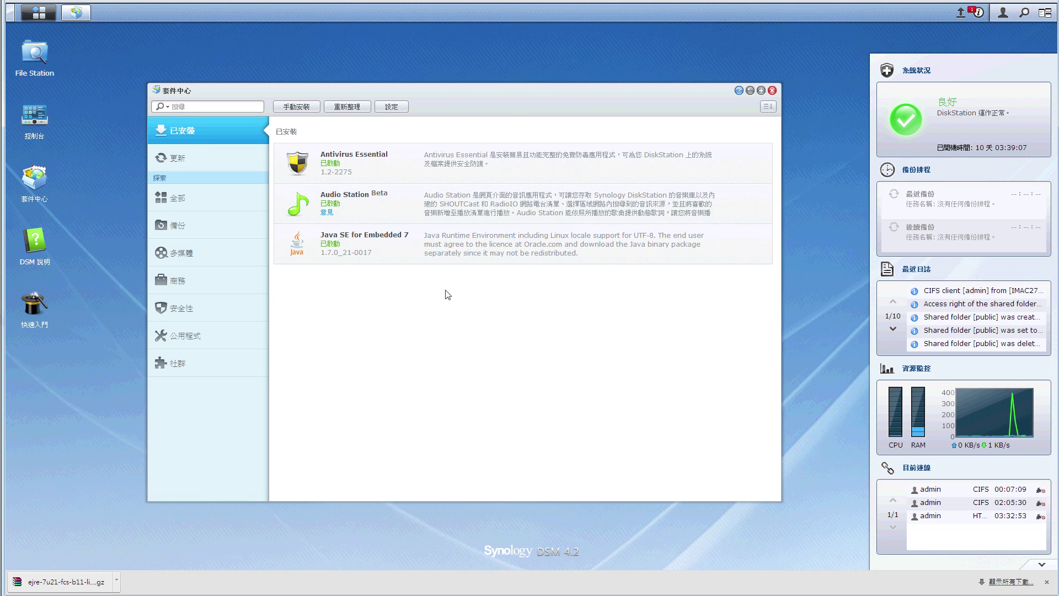